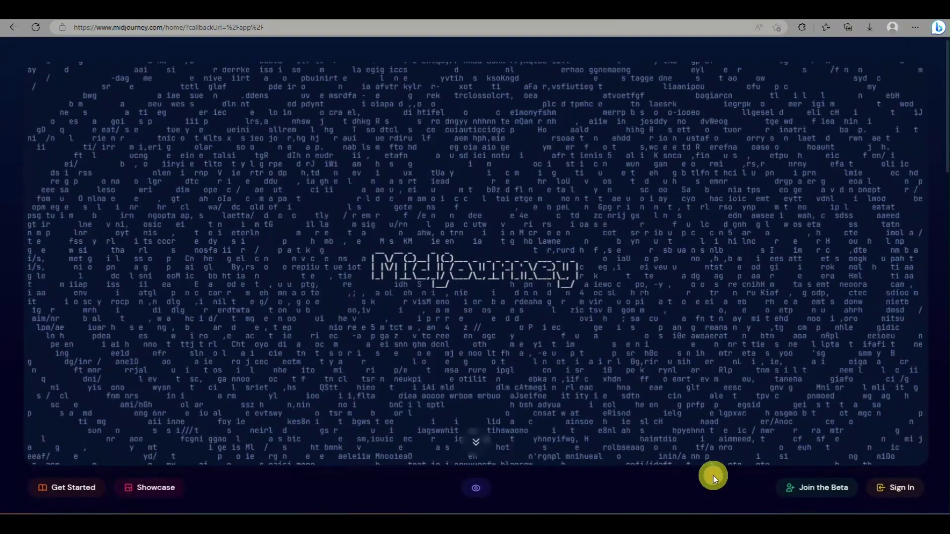
# Open the nightcafe.studio search result and scroll through the AI Art Generator home page
pyautogui.click(813, 492)
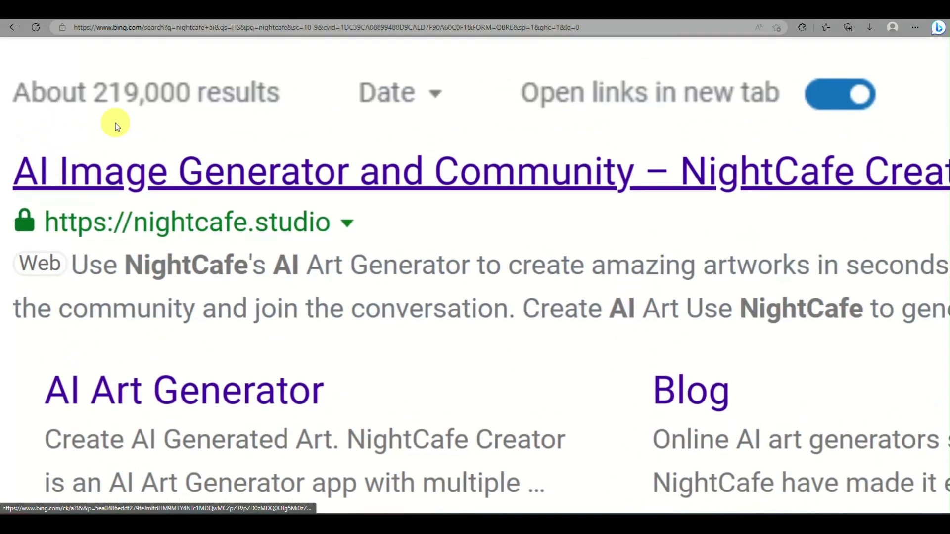
pyautogui.scroll(-3, 115, 123)
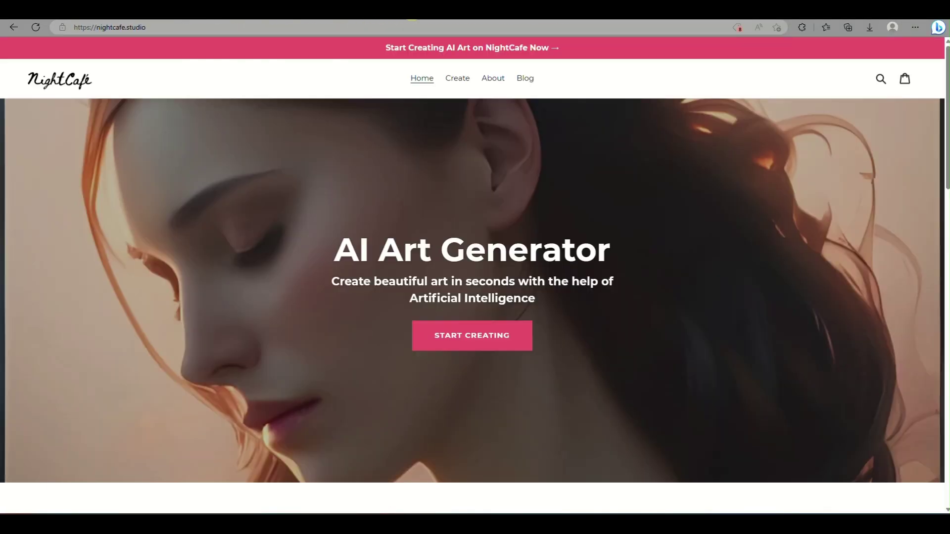
pyautogui.scroll(8, 35, 109)
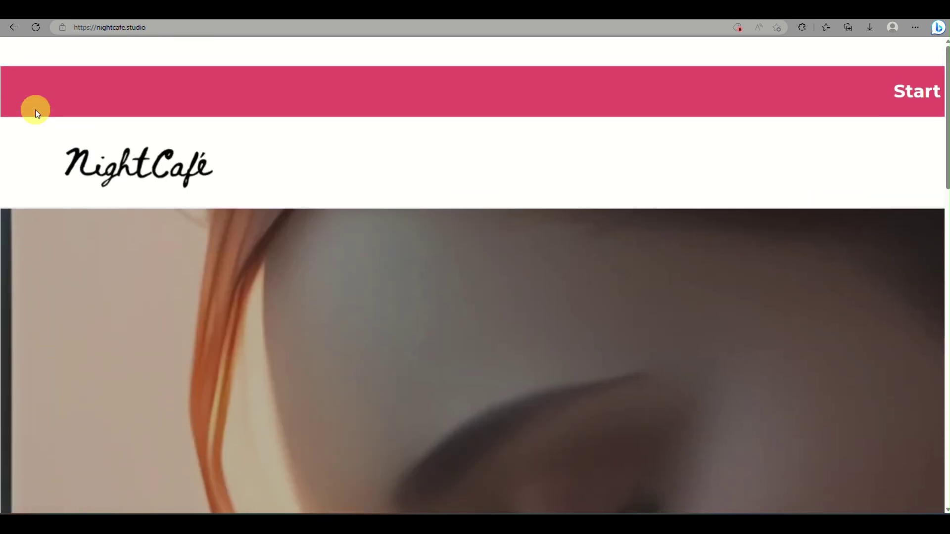
pyautogui.scroll(-8, 123, 105)
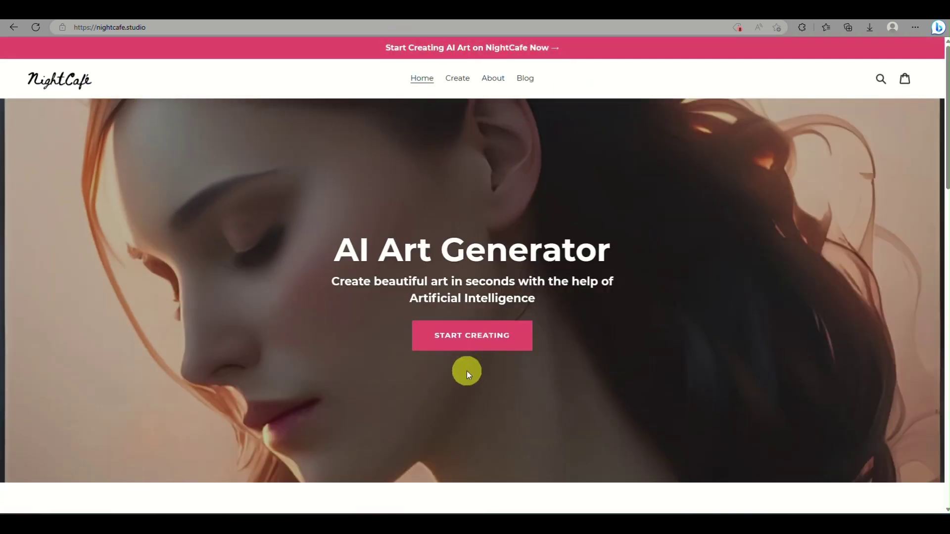
# Launch the creator from the home page and enter 'dogpunk' as the text prompt
pyautogui.click(488, 343)
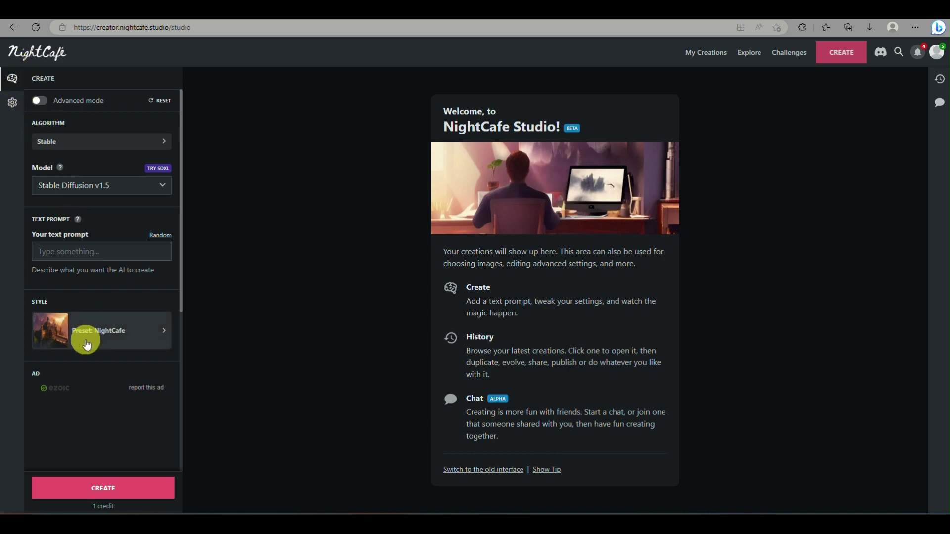
pyautogui.click(95, 252)
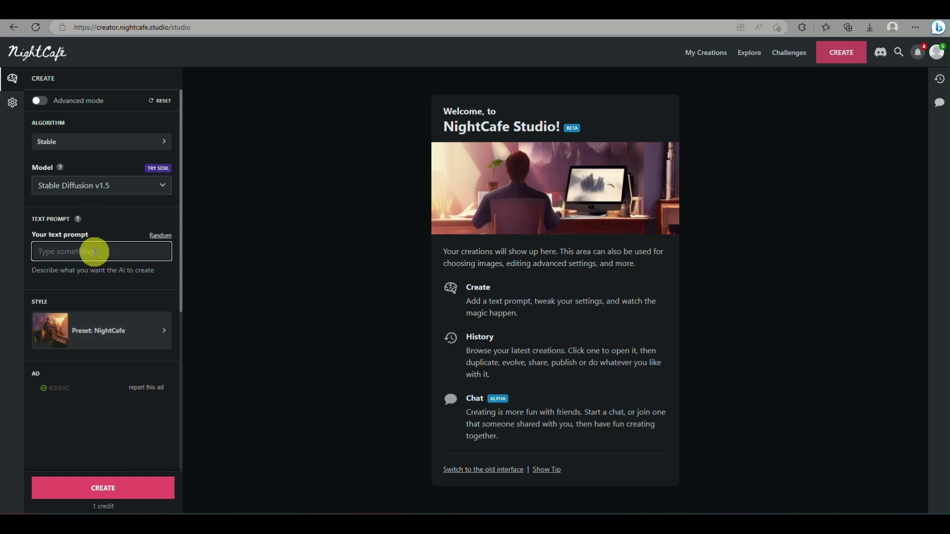
pyautogui.write('dogpunk')
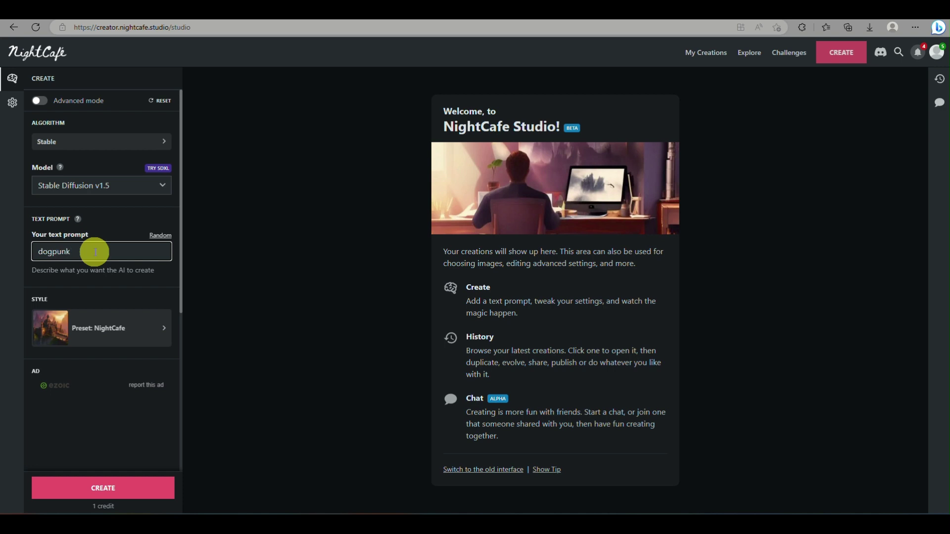
# Change the style preset from NightCafe to Artistic Portrait for the dogpunk creation
pyautogui.click(149, 340)
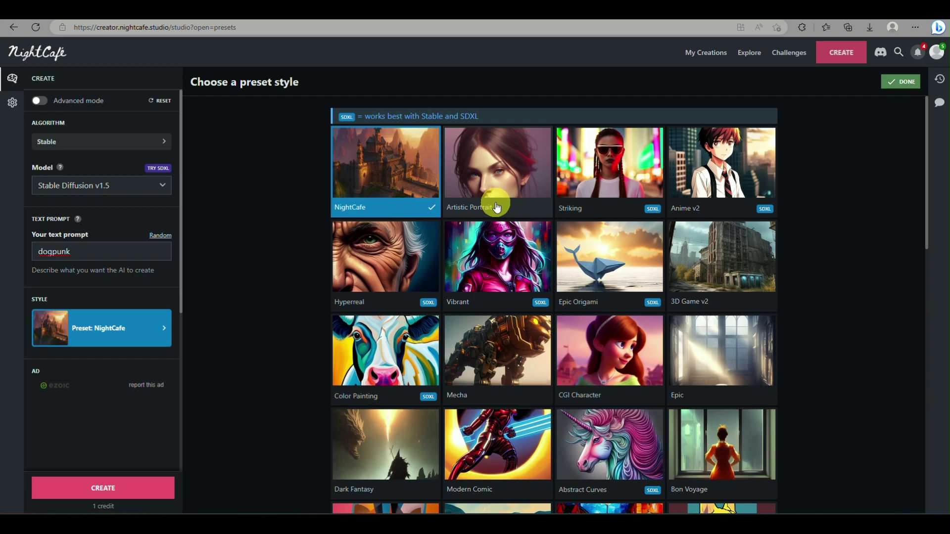
pyautogui.click(495, 166)
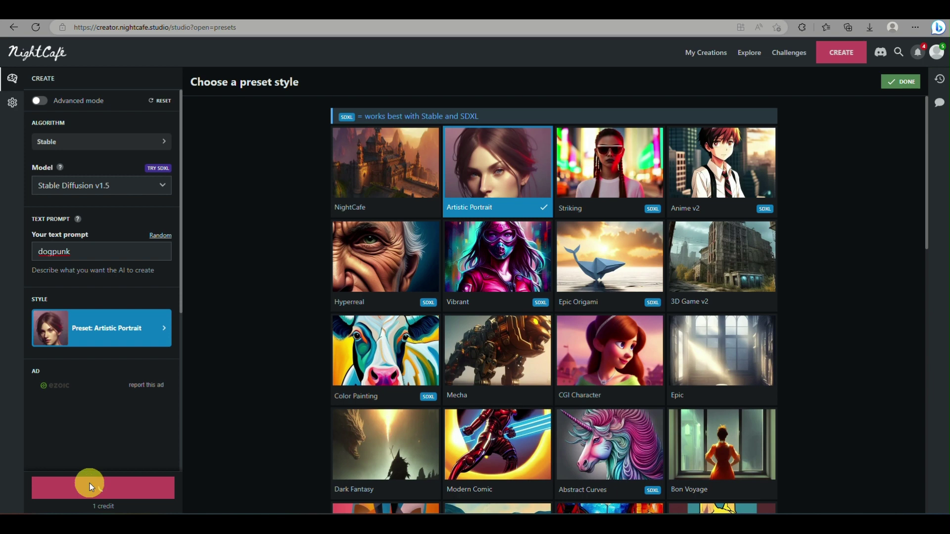
# Confirm four images cost 1 credit of the 4-credit balance, then reset page zoom
pyautogui.scroll(-5, 126, 438)
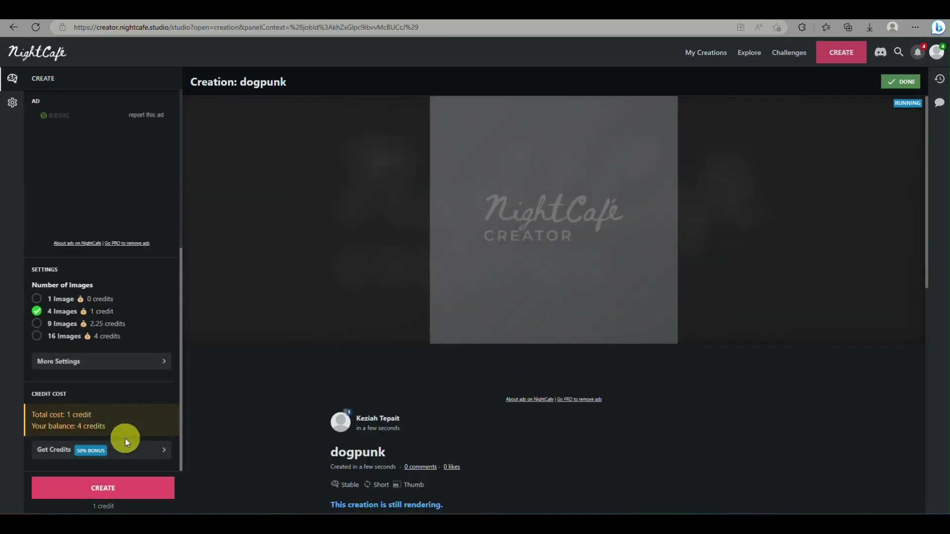
pyautogui.scroll(5, 36, 287)
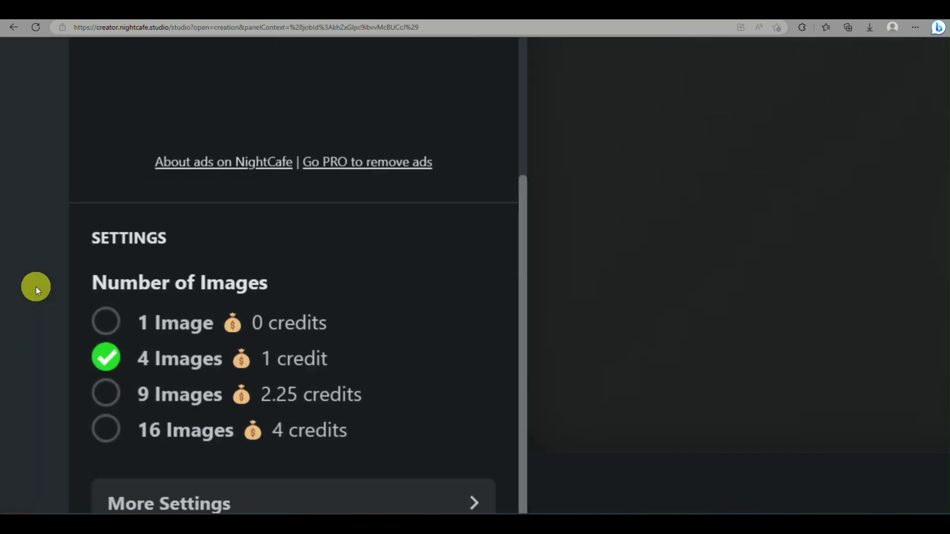
pyautogui.scroll(-3, 35, 286)
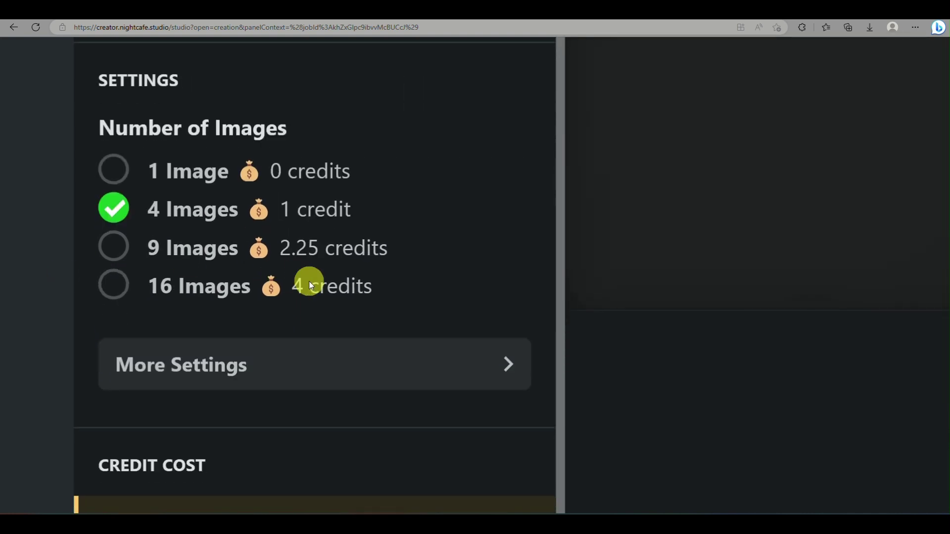
pyautogui.scroll(-4, 310, 284)
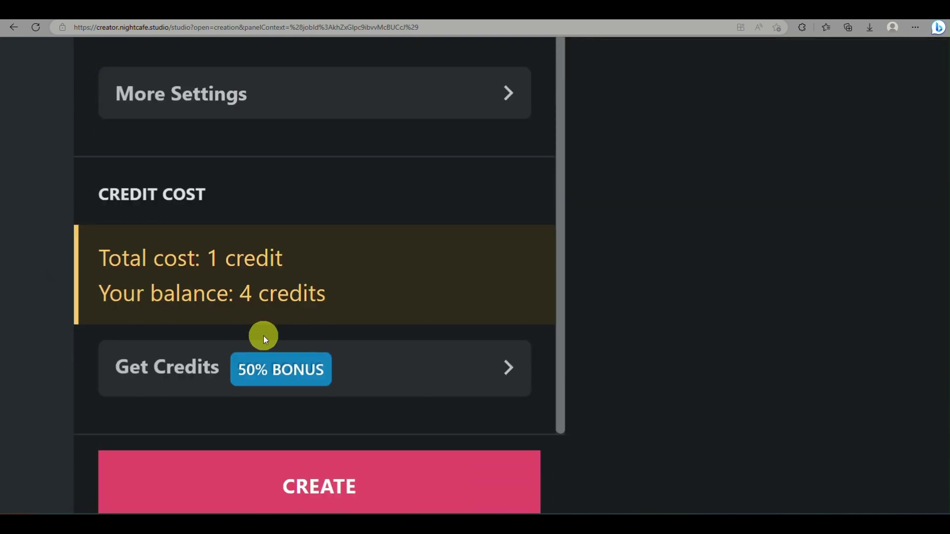
pyautogui.scroll(-1, 261, 335)
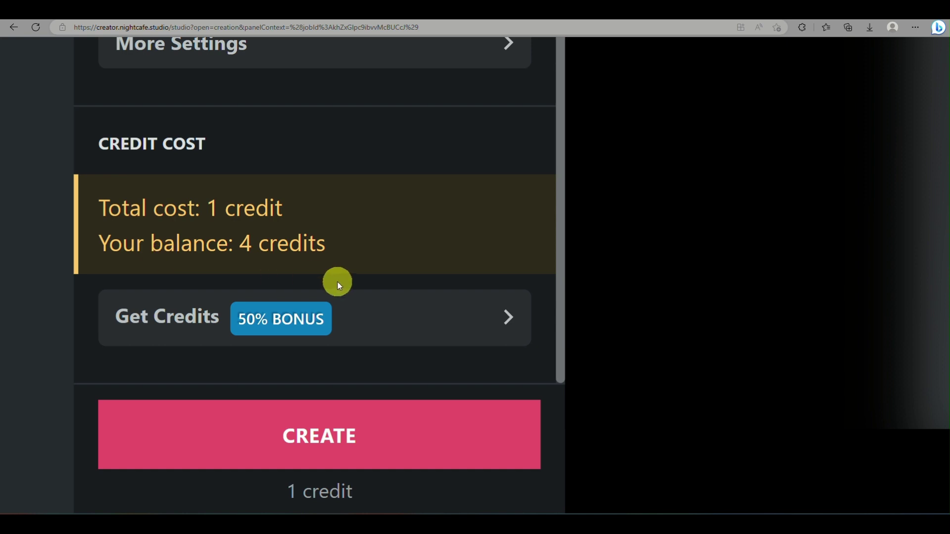
pyautogui.hotkey('ctrl', '0')
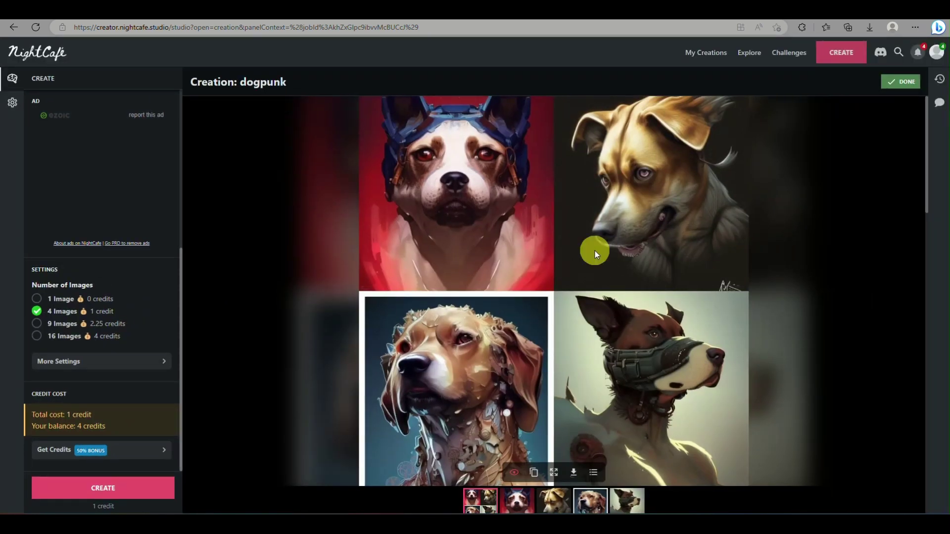
# View each dogpunk portrait: red-background, tan, ornate mechanical and muzzled dogs
pyautogui.scroll(-4, 667, 242)
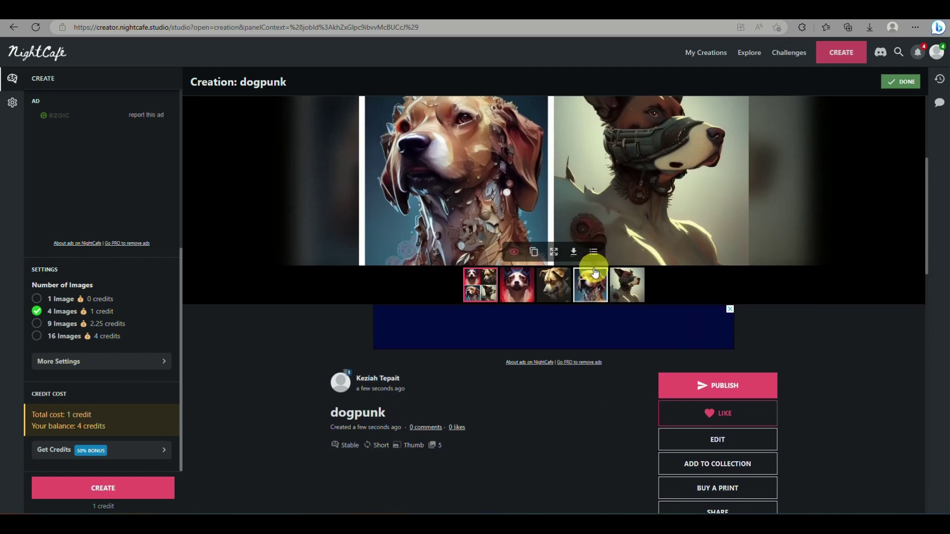
pyautogui.scroll(3, 537, 279)
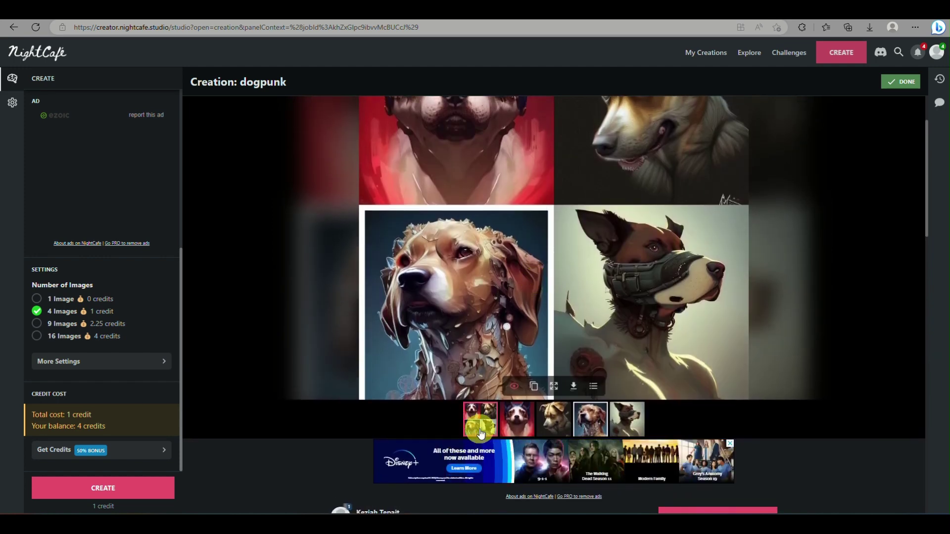
pyautogui.click(516, 421)
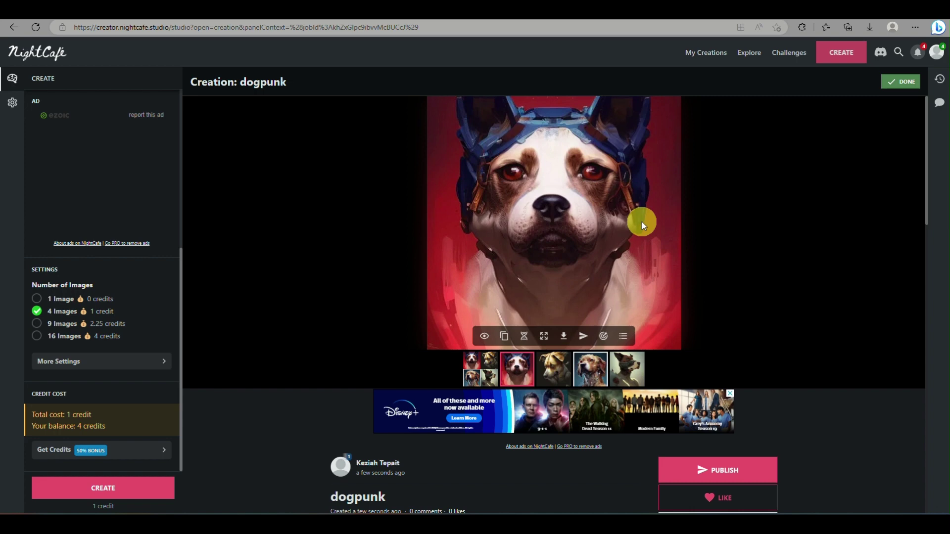
pyautogui.click(554, 366)
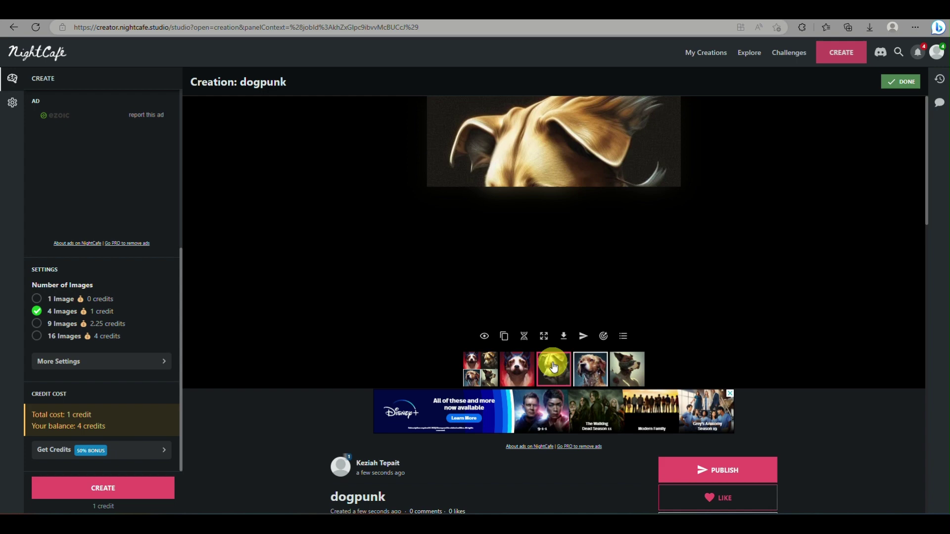
pyautogui.click(589, 373)
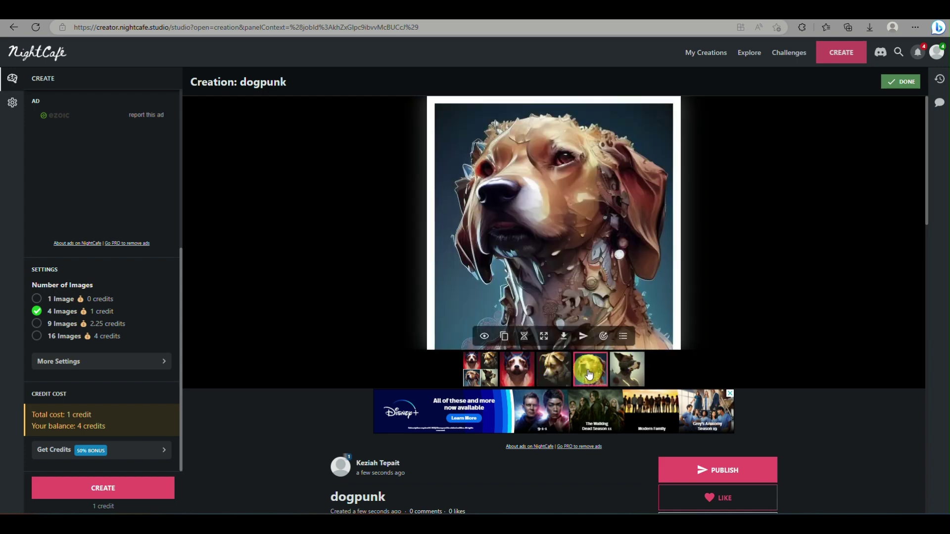
pyautogui.click(628, 371)
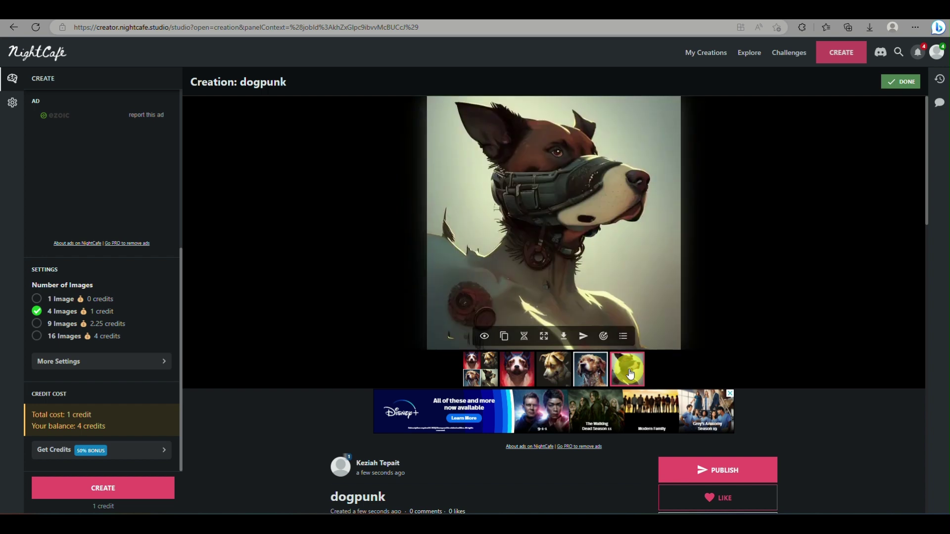
pyautogui.click(515, 367)
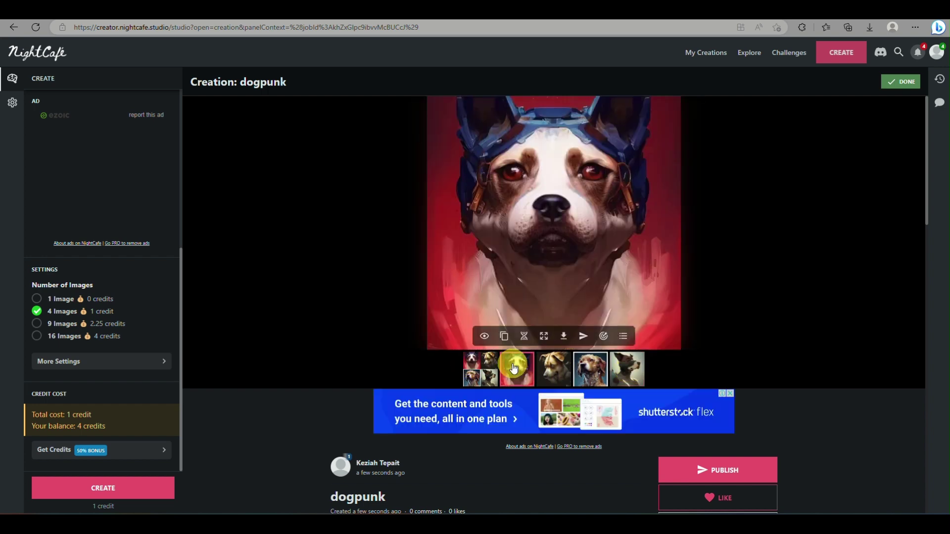
# Review the creation settings and switch the model from Stable Diffusion v1.5 to v2.1
pyautogui.scroll(-5, 513, 368)
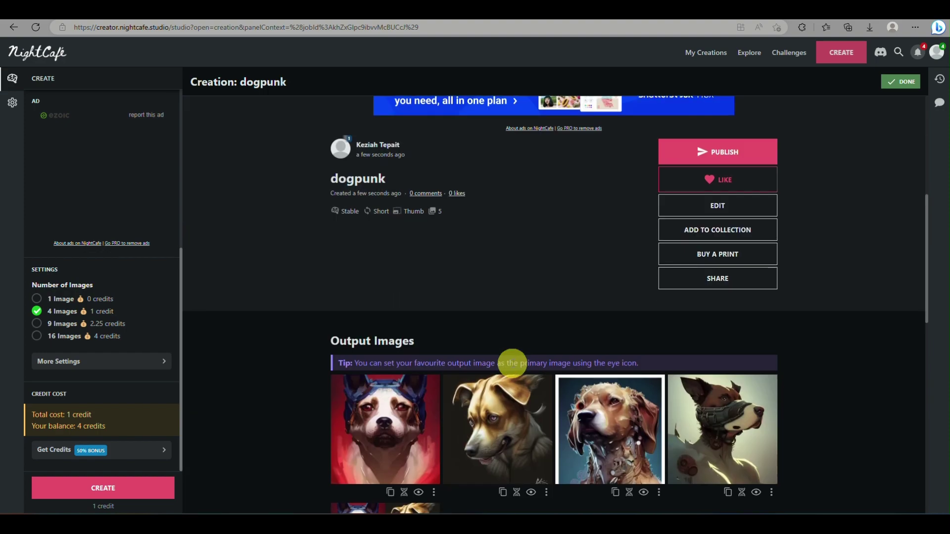
pyautogui.scroll(-10, 512, 363)
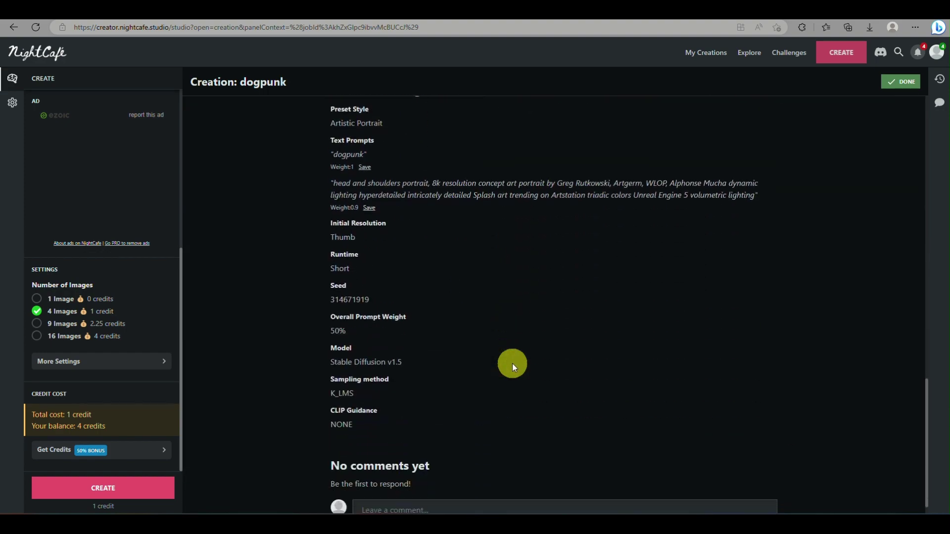
pyautogui.scroll(2, 273, 363)
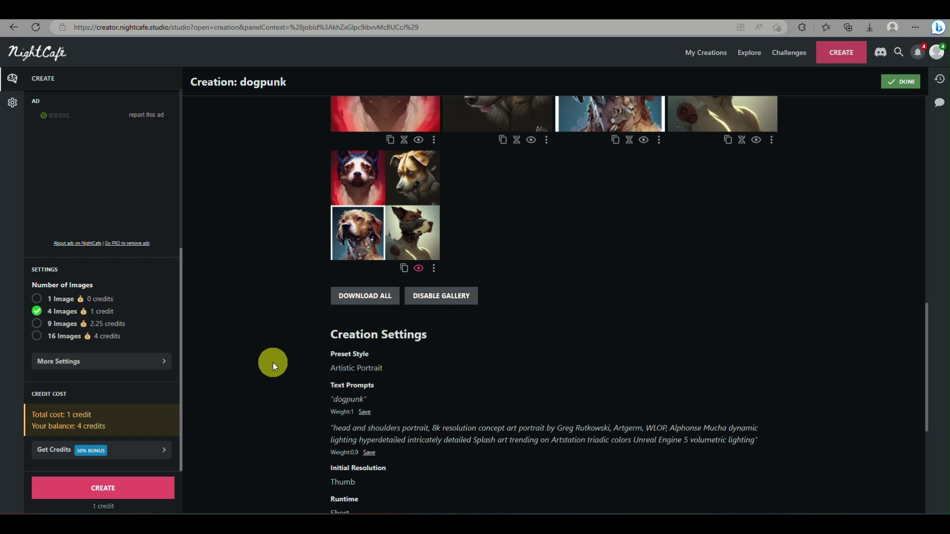
pyautogui.scroll(5, 146, 281)
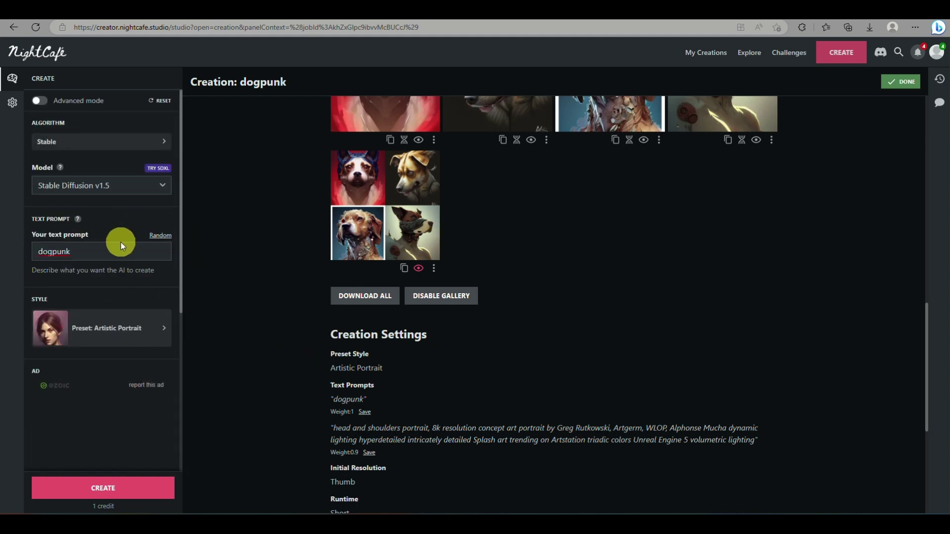
pyautogui.click(114, 184)
pyautogui.click(106, 211)
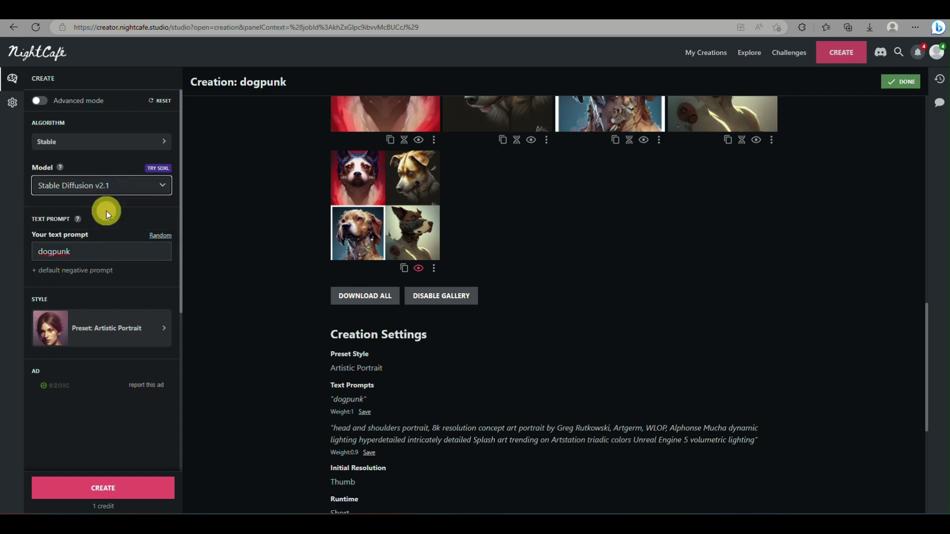
pyautogui.scroll(-3, 106, 211)
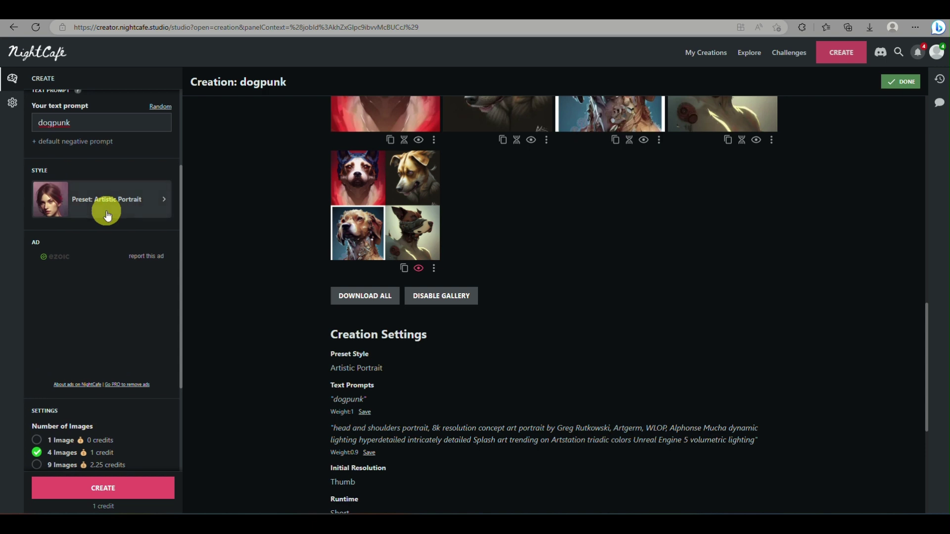
pyautogui.scroll(3, 107, 215)
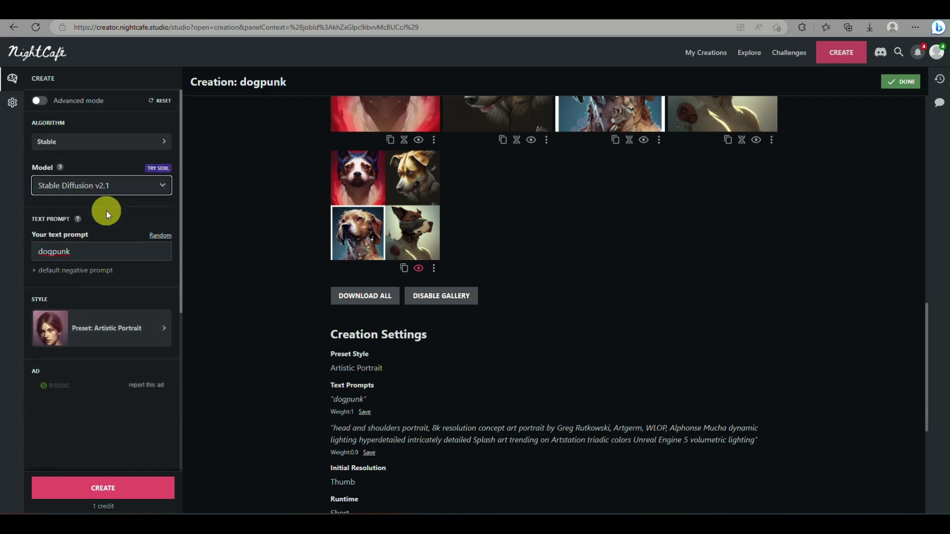
# Open Advanced Settings showing 4 images, Thumbnail 512×512, Short runtime and Square (1:1) ratio
pyautogui.click(13, 102)
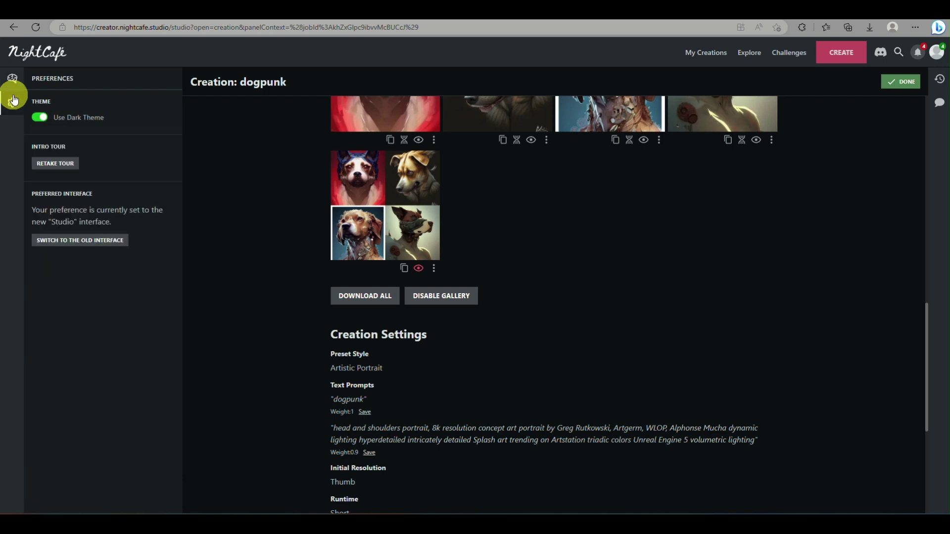
pyautogui.click(13, 79)
pyautogui.scroll(-5, 86, 333)
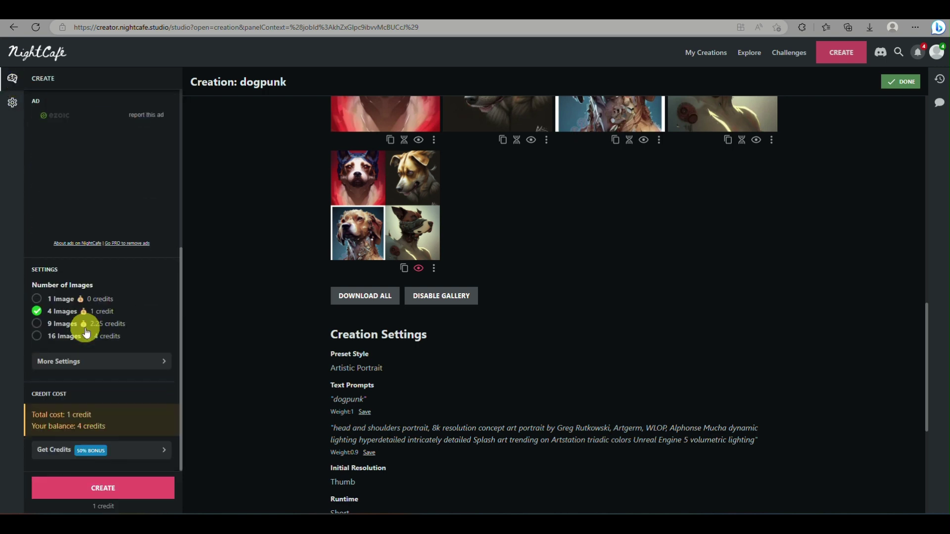
pyautogui.click(97, 366)
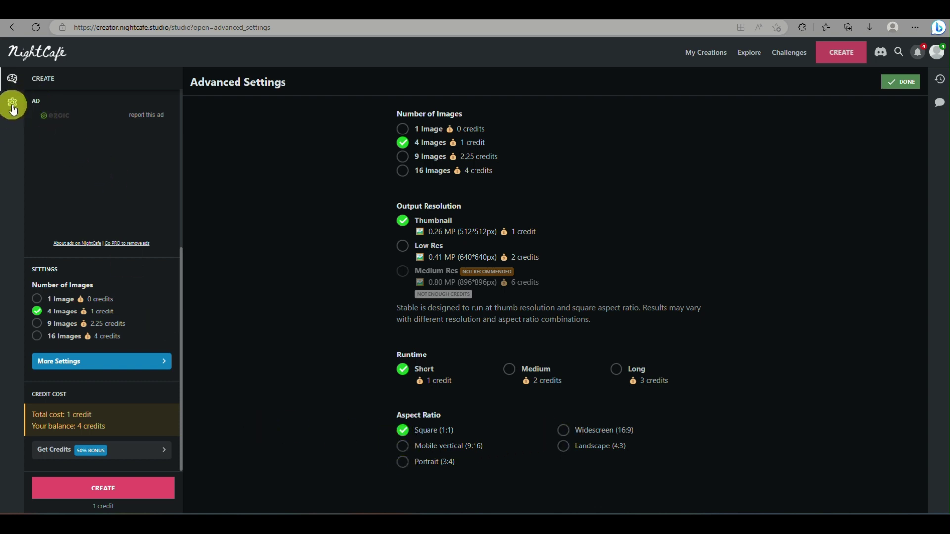
pyautogui.scroll(5, 128, 213)
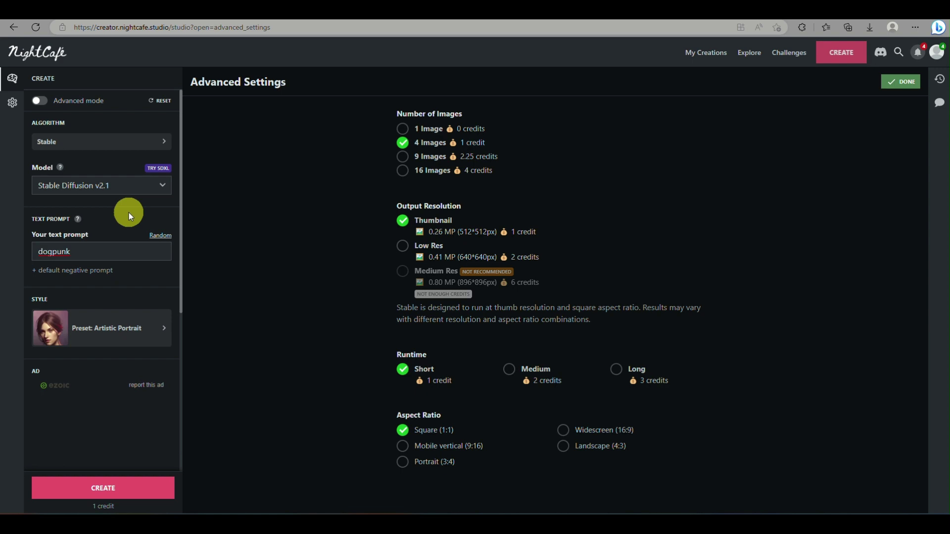
# Replace the 'dogpunk' prompt with 'a beautiful baby captured using', fixing typos along the way
pyautogui.click(100, 251)
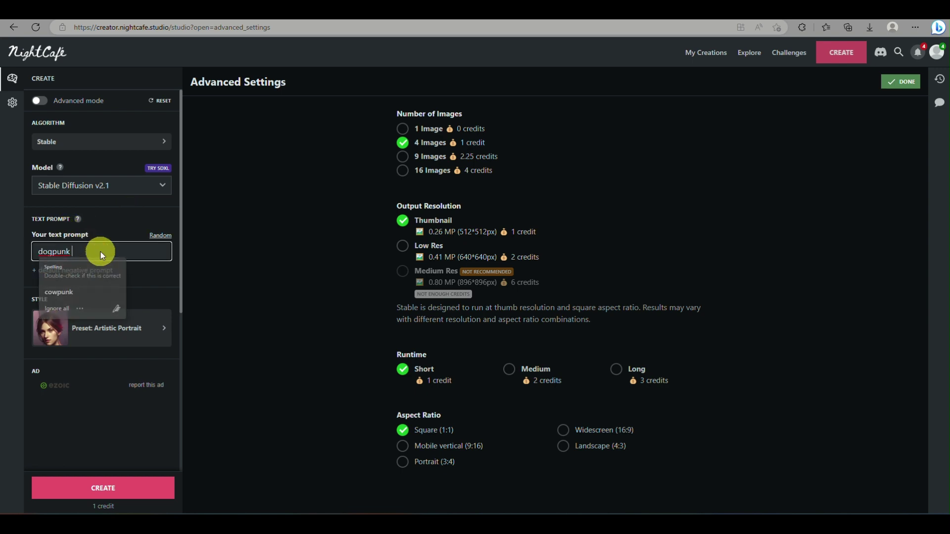
pyautogui.write('captured using go pro')
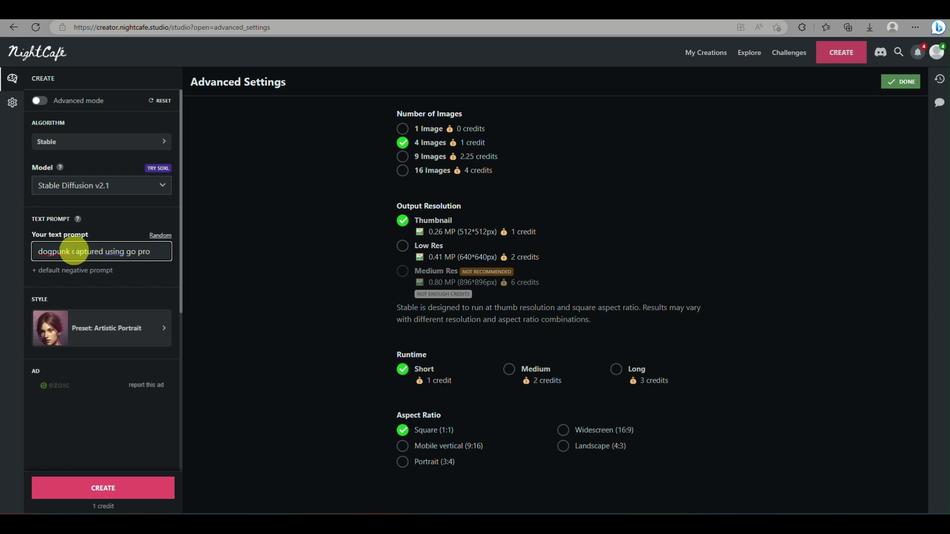
pyautogui.doubleClick(65, 250)
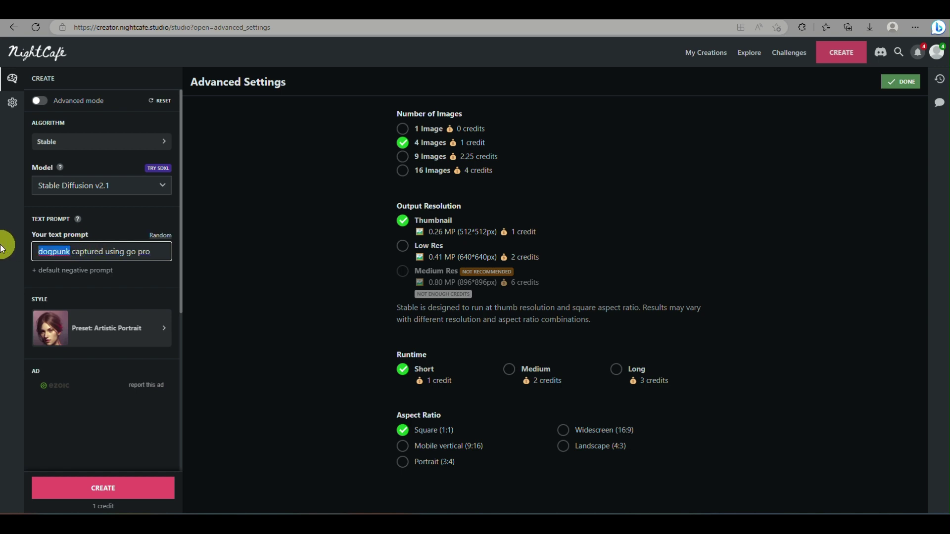
pyautogui.write('a b')
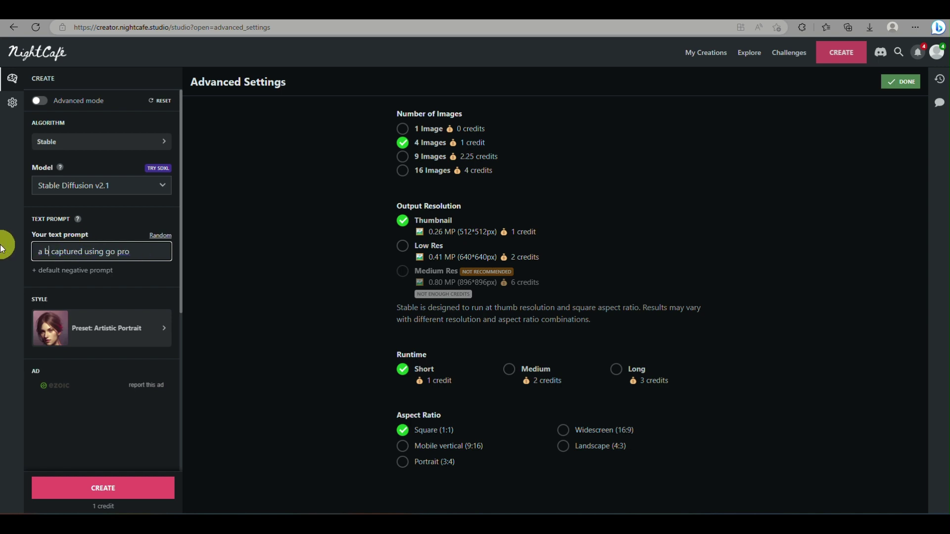
pyautogui.write('eautifi')
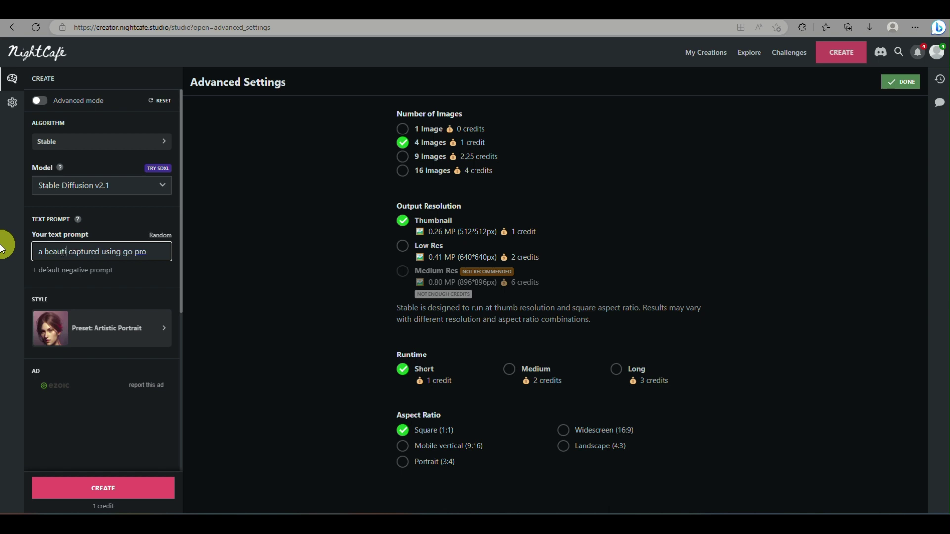
pyautogui.press('BackSpace')
pyautogui.write('u')
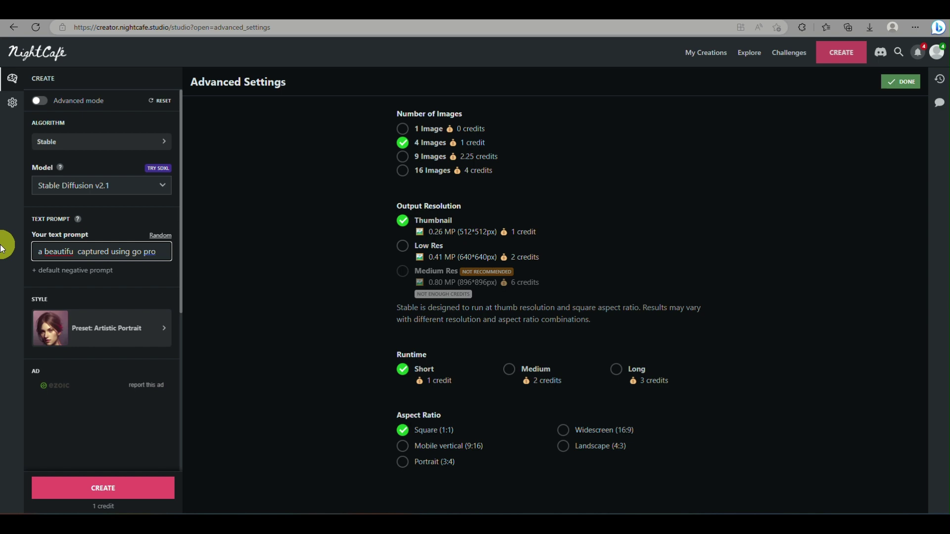
pyautogui.write('l beb')
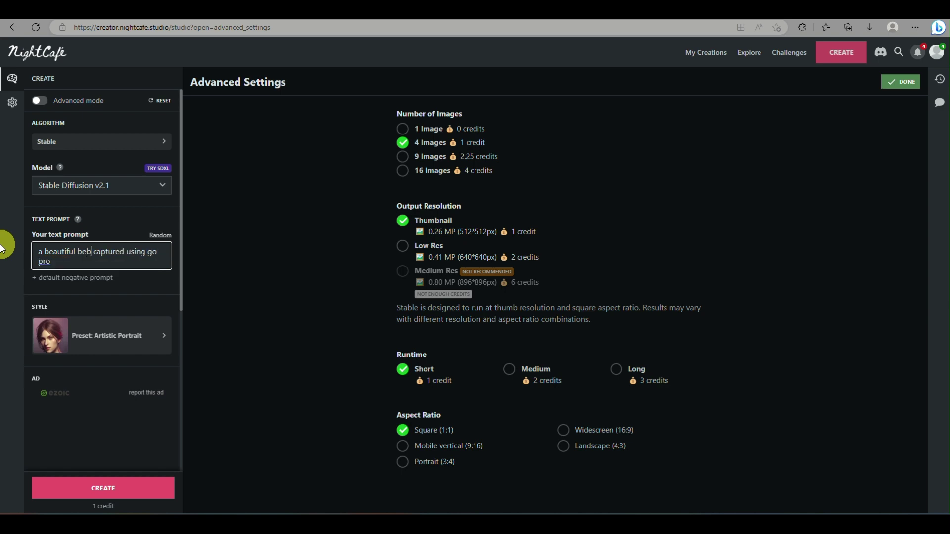
pyautogui.press('BackSpace')
pyautogui.press('BackSpace')
pyautogui.write('aby')
pyautogui.press('BackSpace')
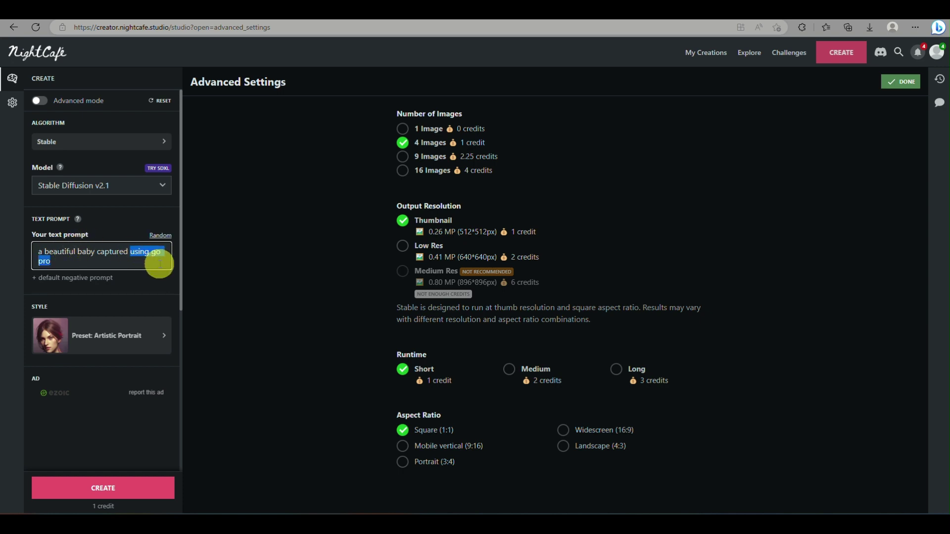
pyautogui.write('using')
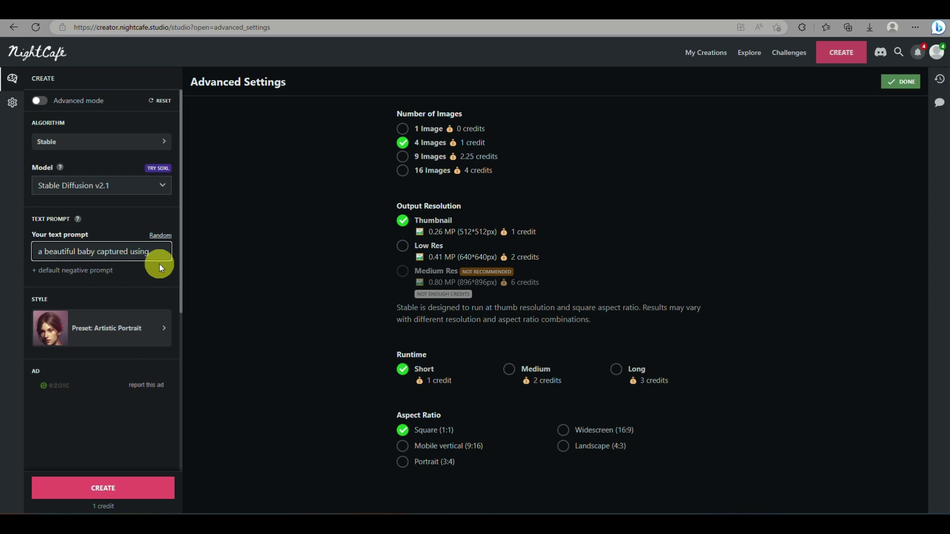
pyautogui.write(' cnon')
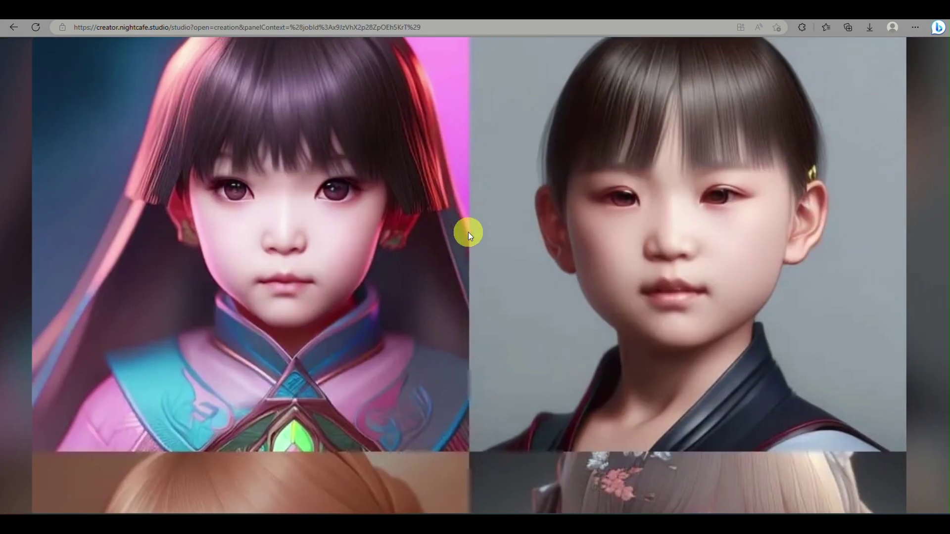
# Leave full screen and show the second through fifth 'a japanese baby realistic' portraits
pyautogui.scroll(-6, 468, 233)
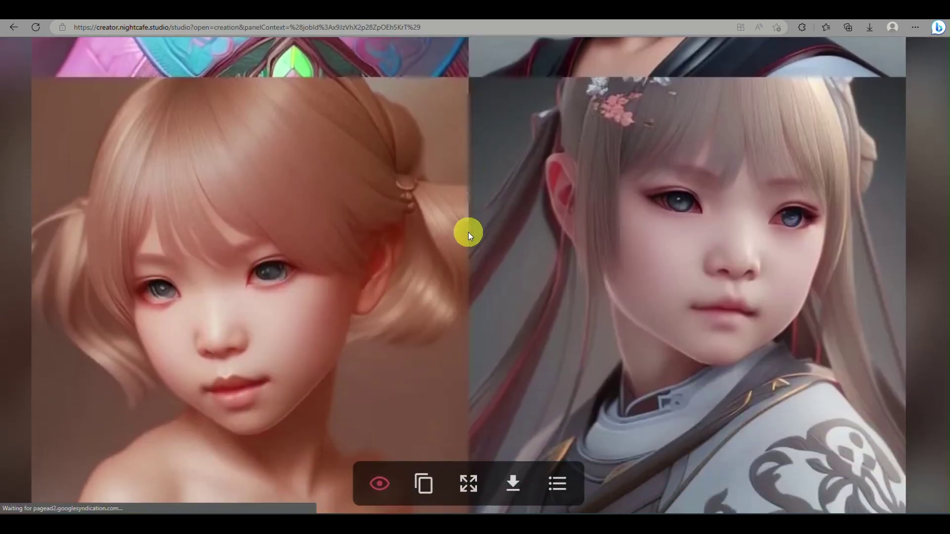
pyautogui.hotkey('ctrl', '0')
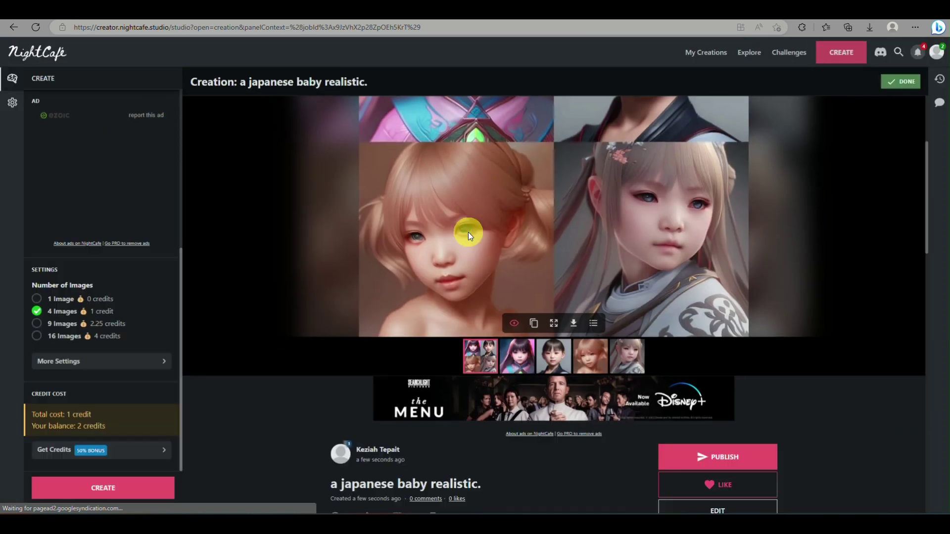
pyautogui.click(521, 368)
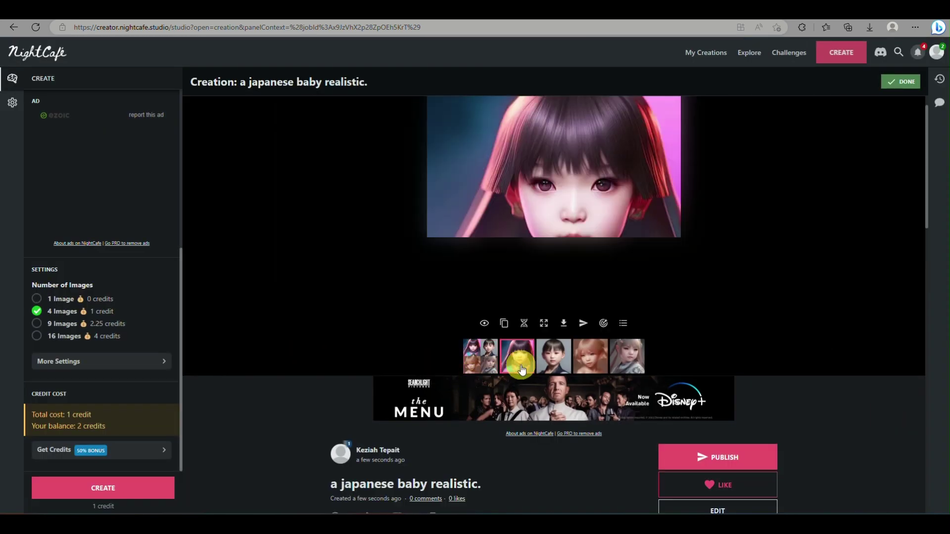
pyautogui.click(559, 370)
pyautogui.click(594, 361)
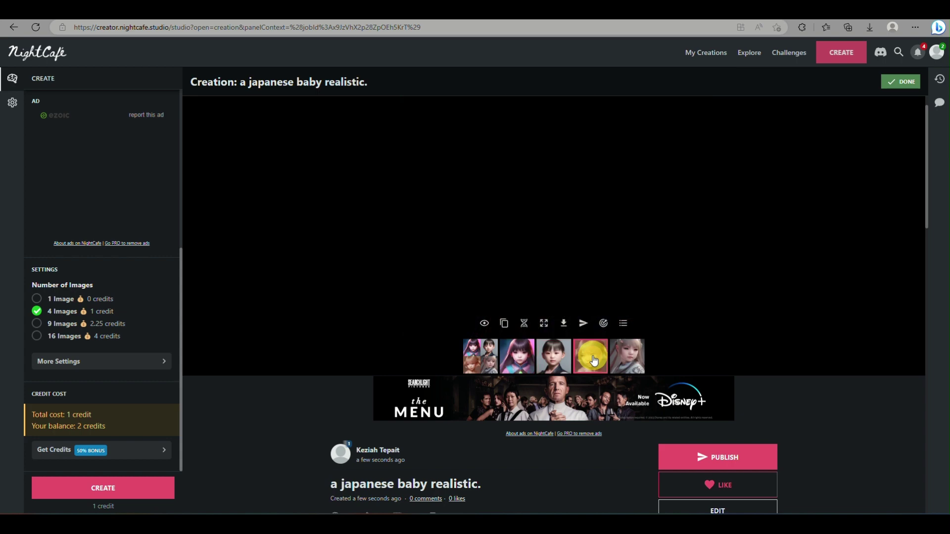
pyautogui.click(612, 362)
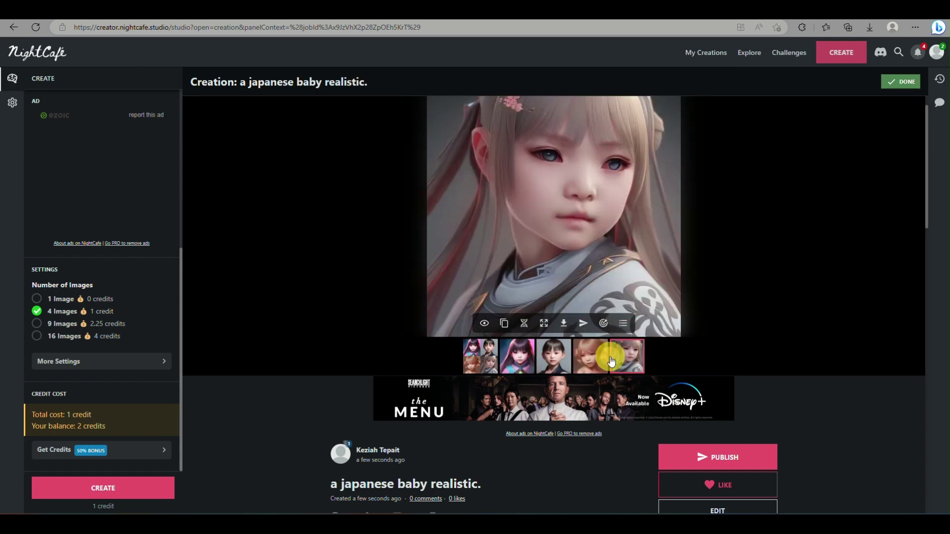
pyautogui.scroll(-10, 638, 255)
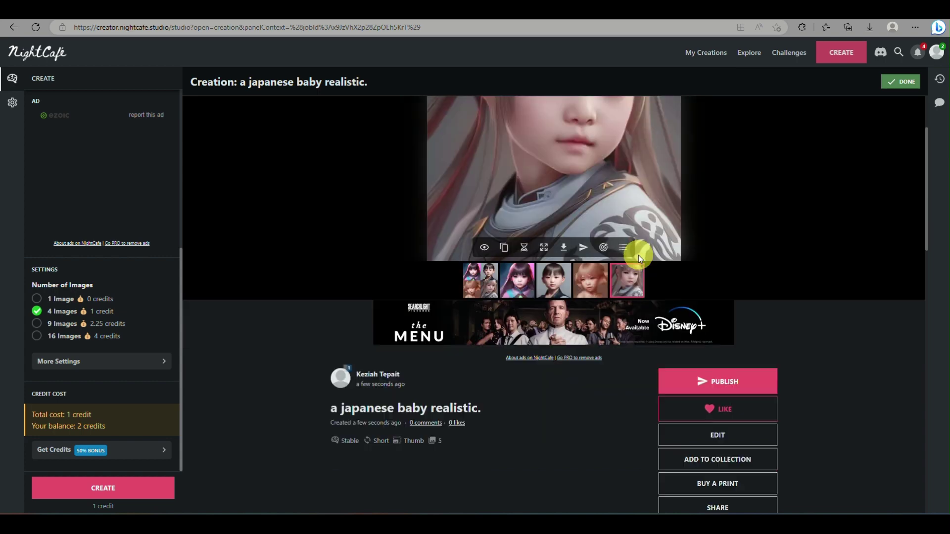
pyautogui.scroll(11, 639, 255)
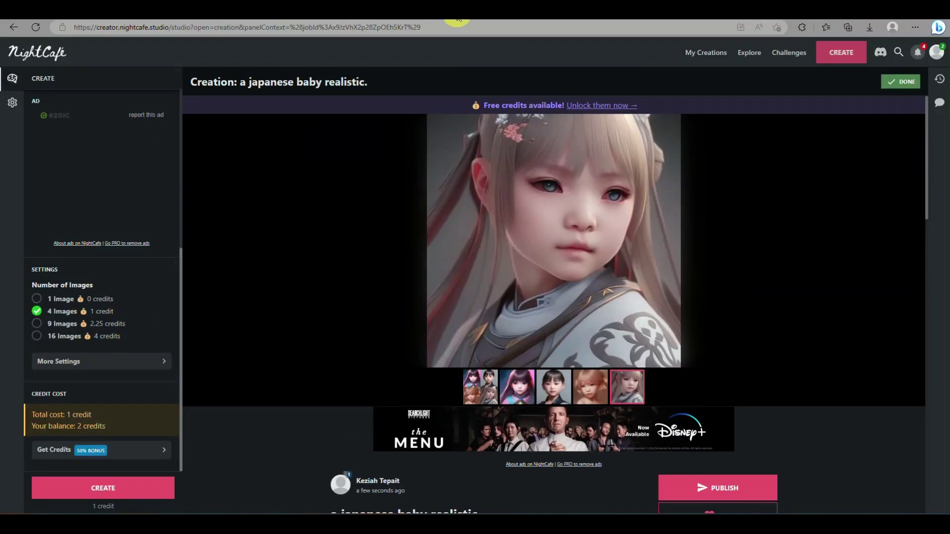
# Close the creation view and open My Creations, which lists four creations
pyautogui.click(902, 84)
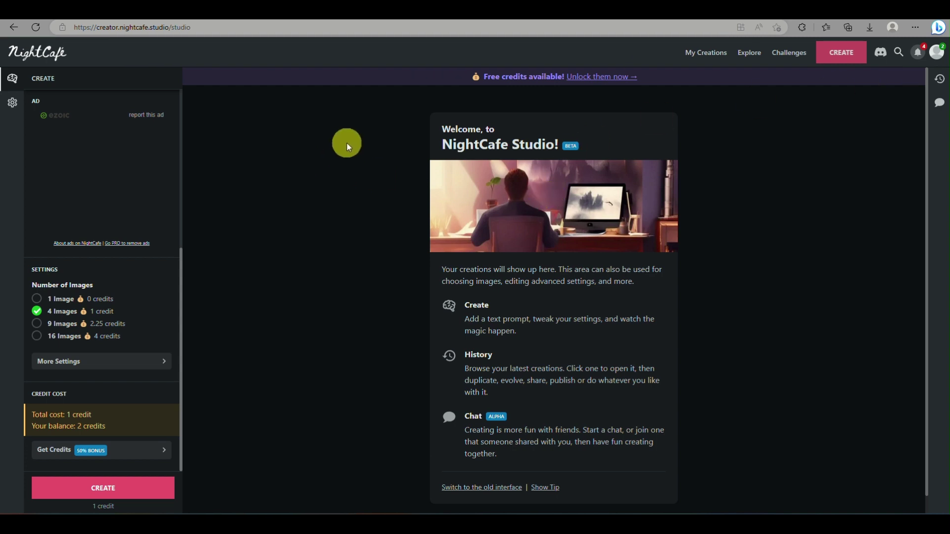
pyautogui.scroll(-1, 346, 144)
pyautogui.click(721, 53)
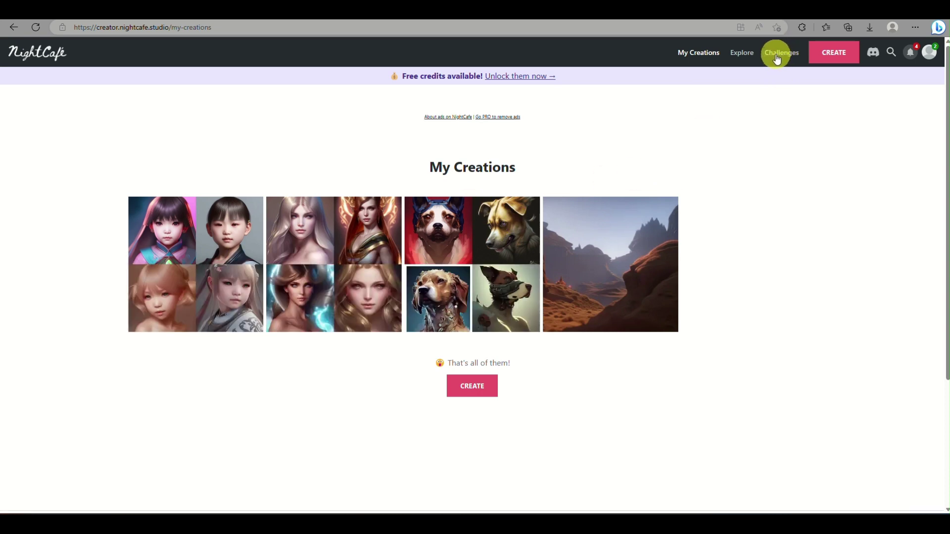
# Scroll through the Explore gallery's grid of community AI artworks
pyautogui.click(741, 59)
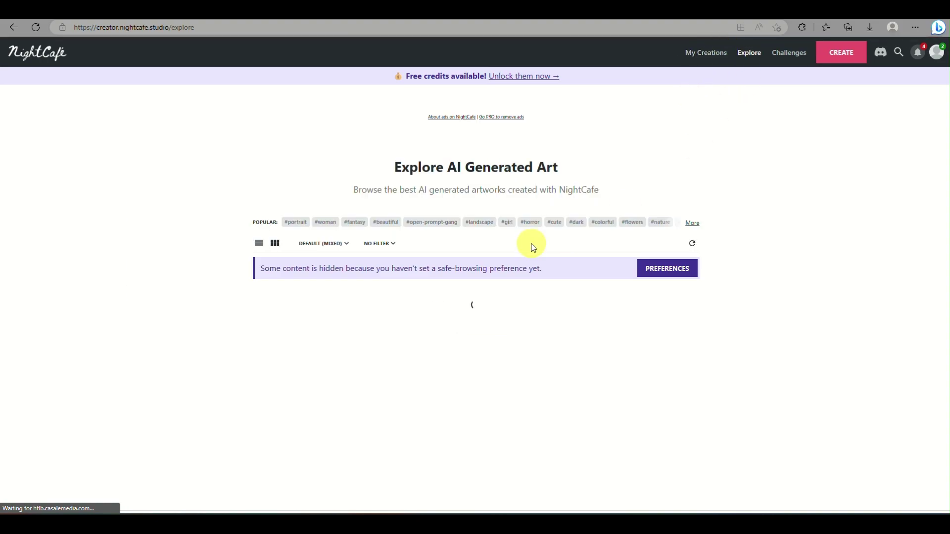
pyautogui.scroll(-2, 533, 248)
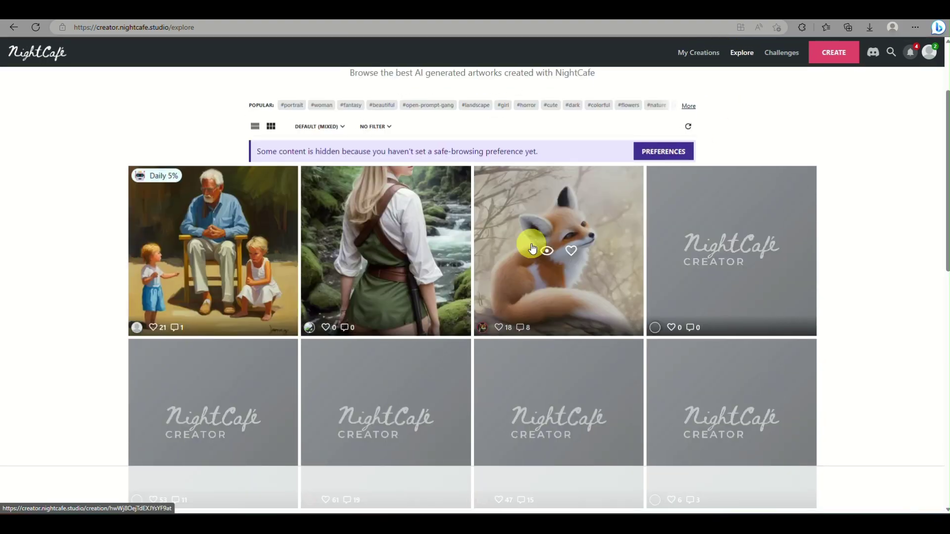
pyautogui.scroll(-2, 533, 248)
pyautogui.scroll(-5, 533, 248)
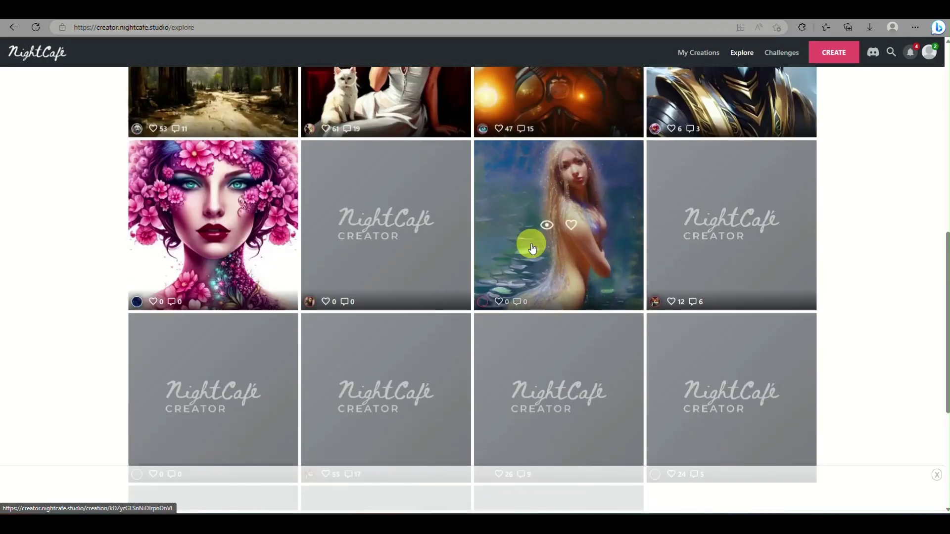
pyautogui.scroll(-7, 533, 248)
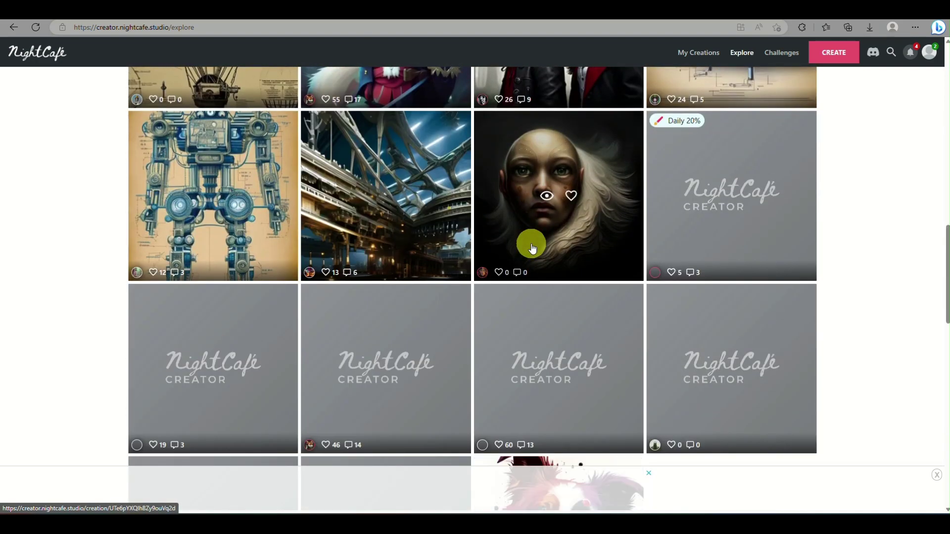